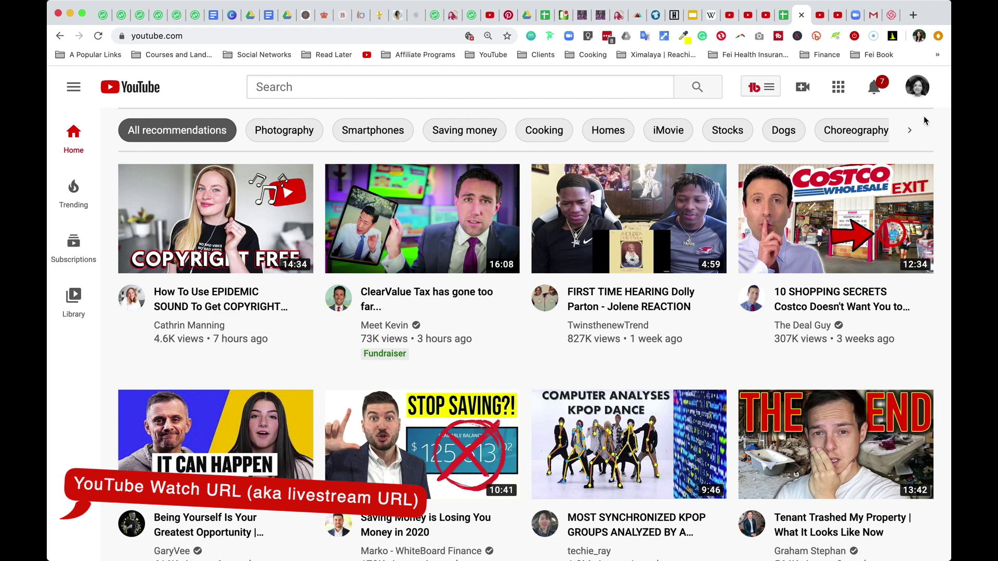
Open the classic Live Dashboard through Create > Go live > Stream Now Classic, in its new tab
mouse_move(907, 248)
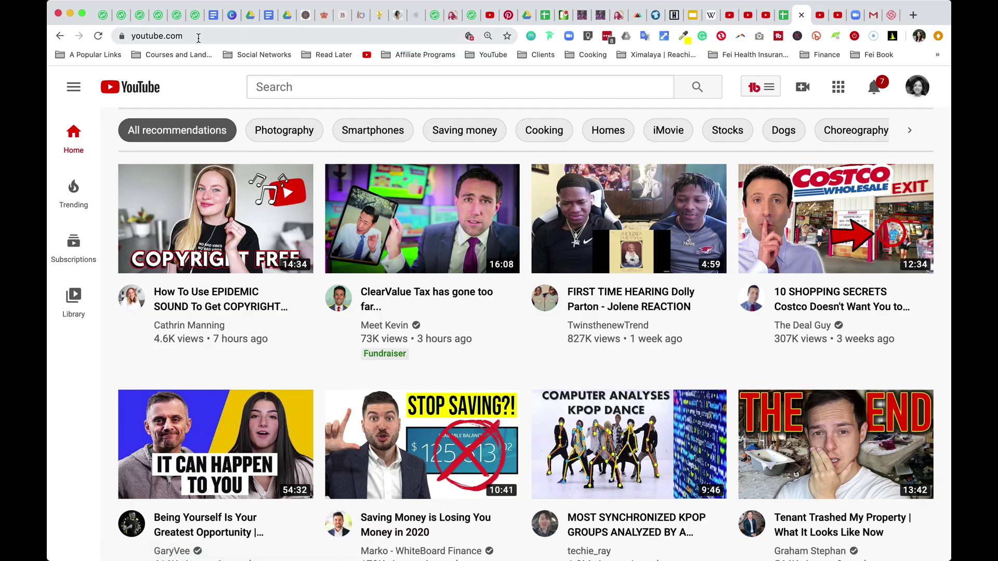
click(804, 88)
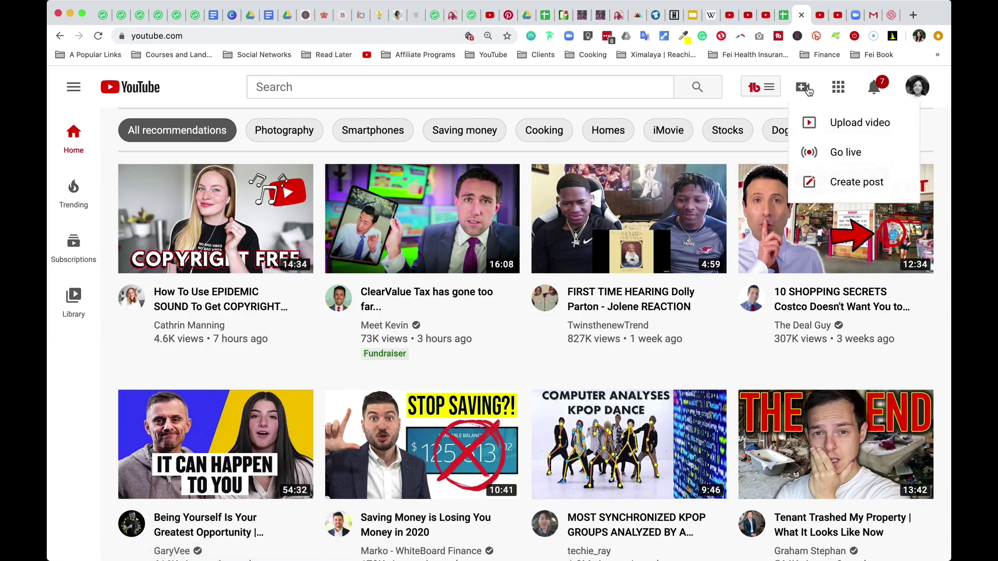
click(881, 152)
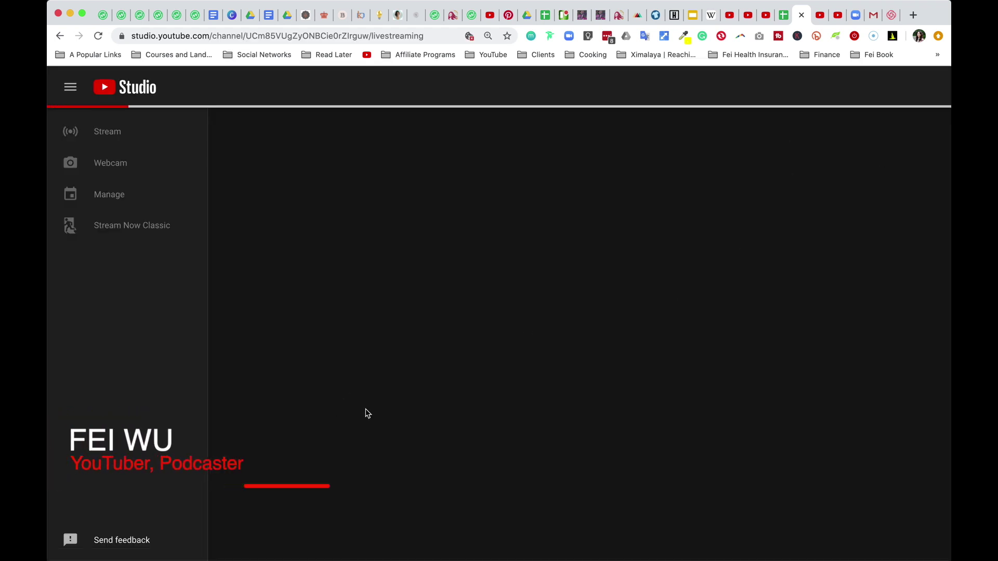
click(130, 222)
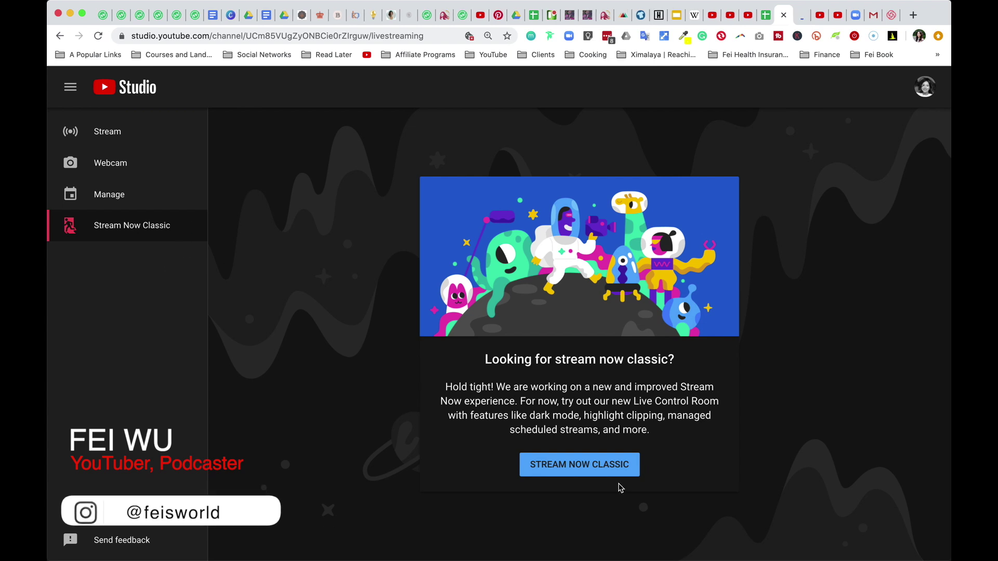
click(800, 17)
Select the stream's share URL and open its watch page, which reads 'This video is unavailable'
scroll(520, 390, down, 3)
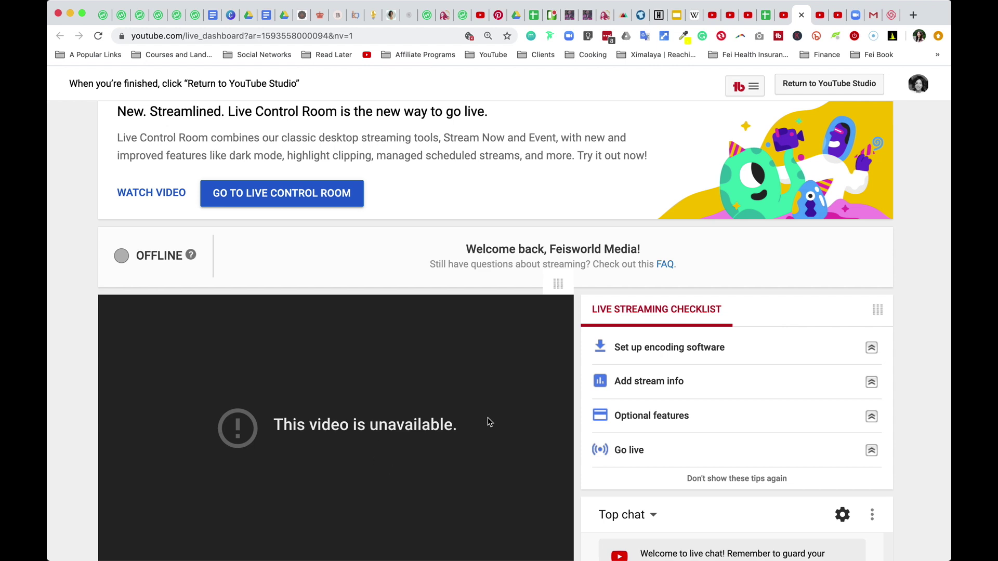
scroll(534, 298, down, 10)
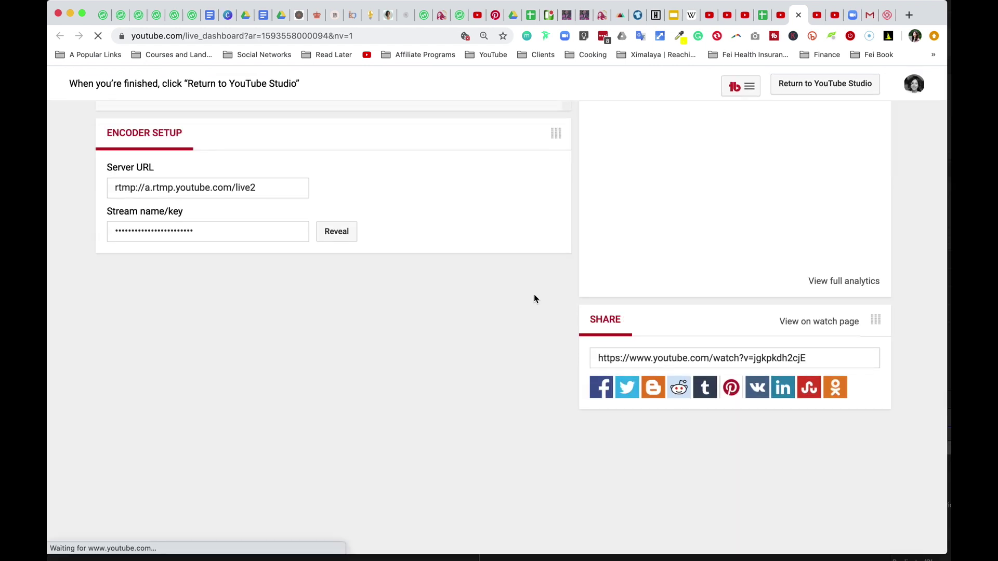
click(769, 357)
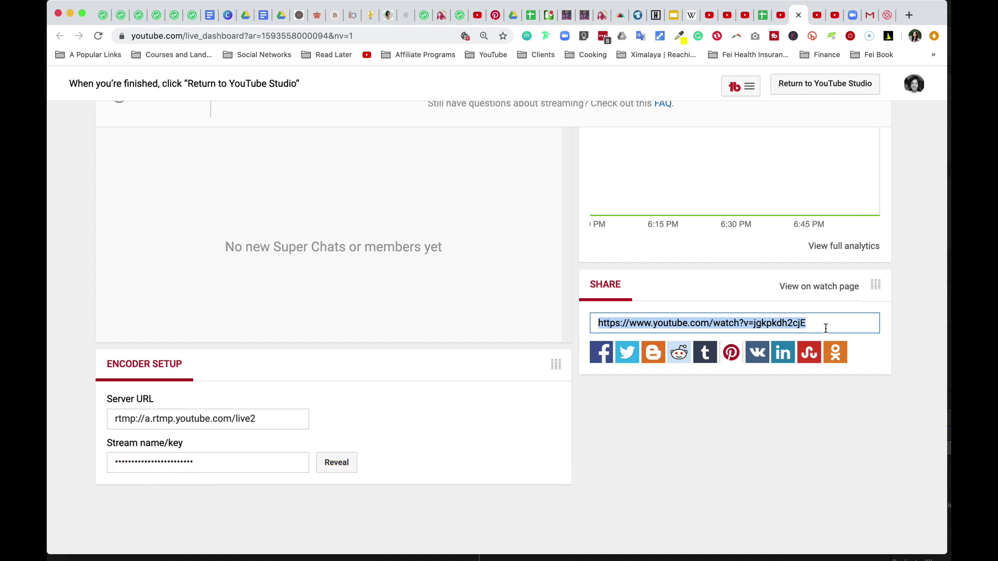
click(835, 287)
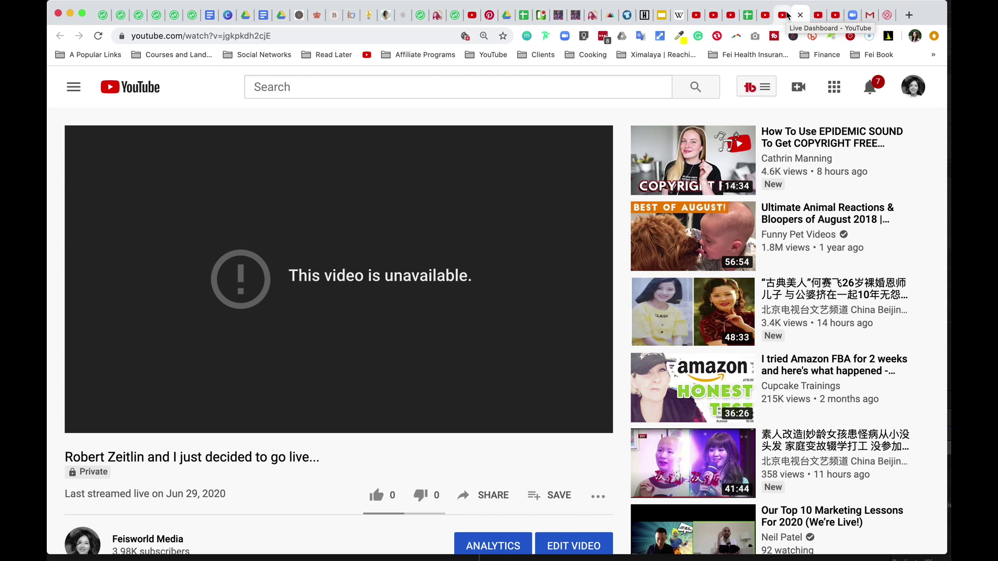
On the watch page tab, enter youtube.com/c/feisworldmedia/live in the address bar
scroll(402, 346, down, 2)
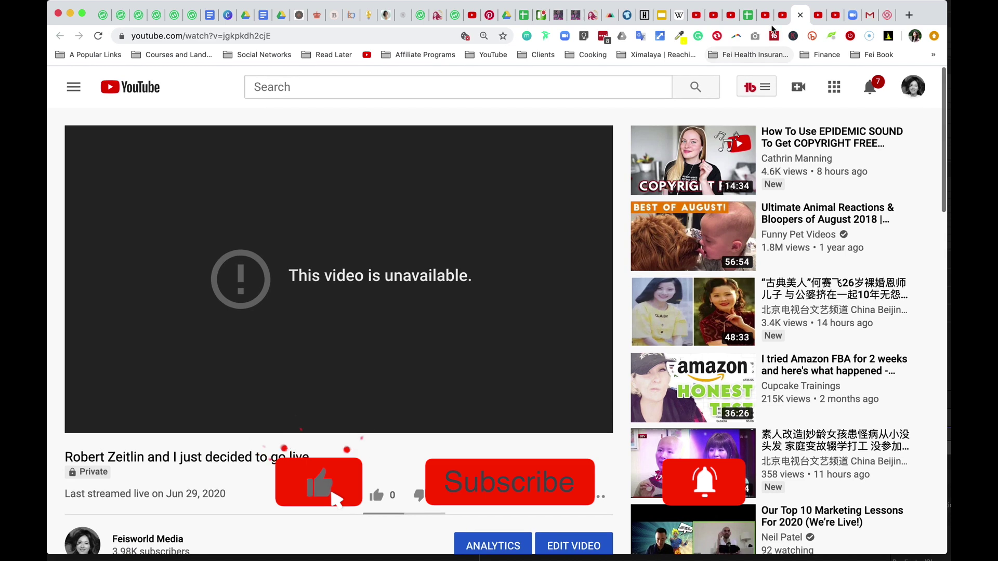
click(778, 17)
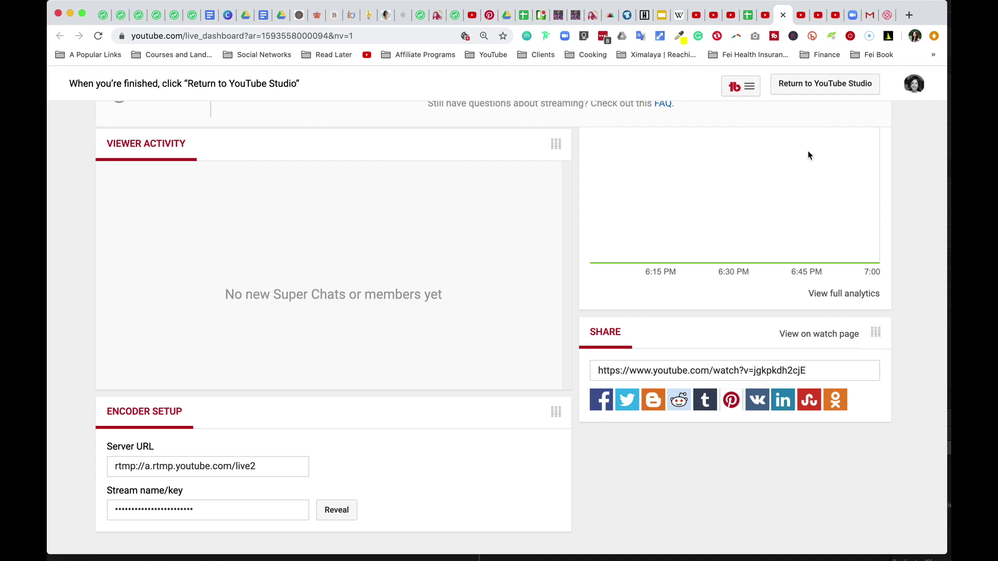
click(817, 13)
click(376, 34)
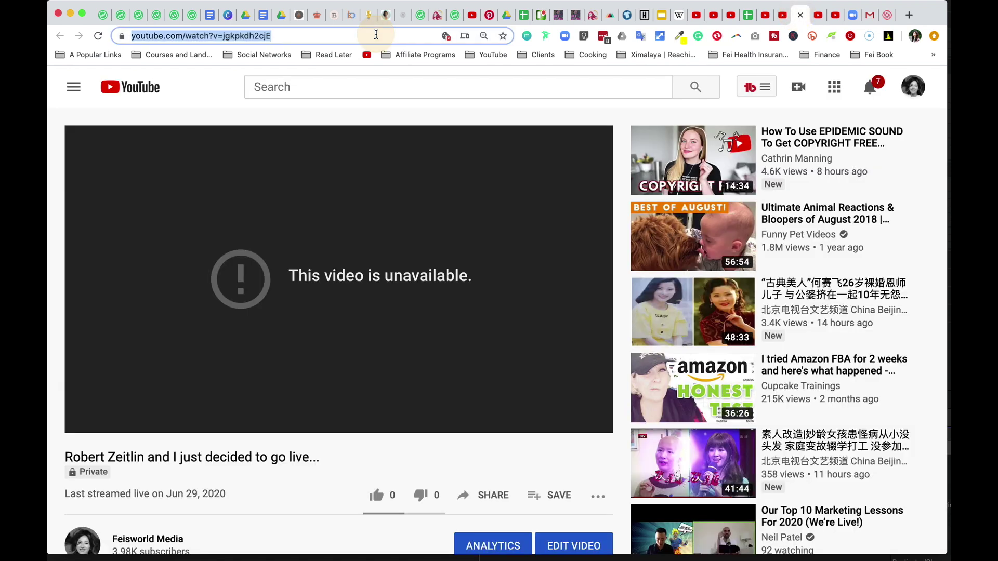
text(youtube.com)
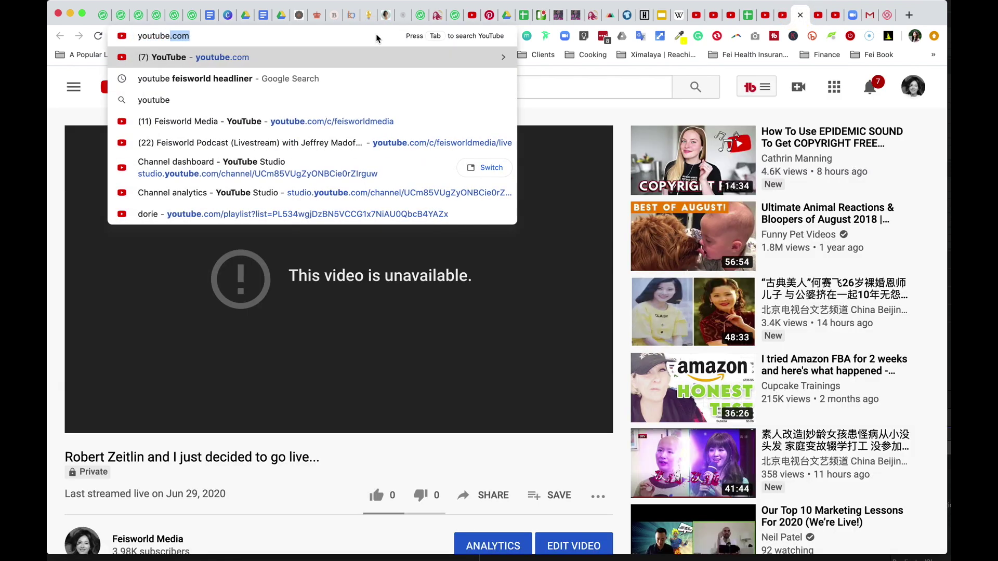
key(Down)
key(Down)
key(Down)
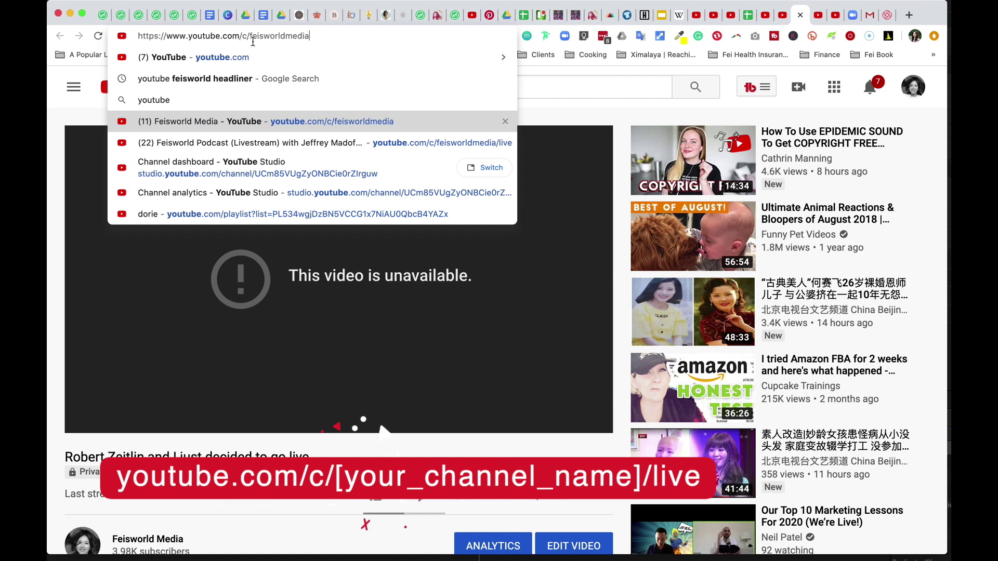
text(/live)
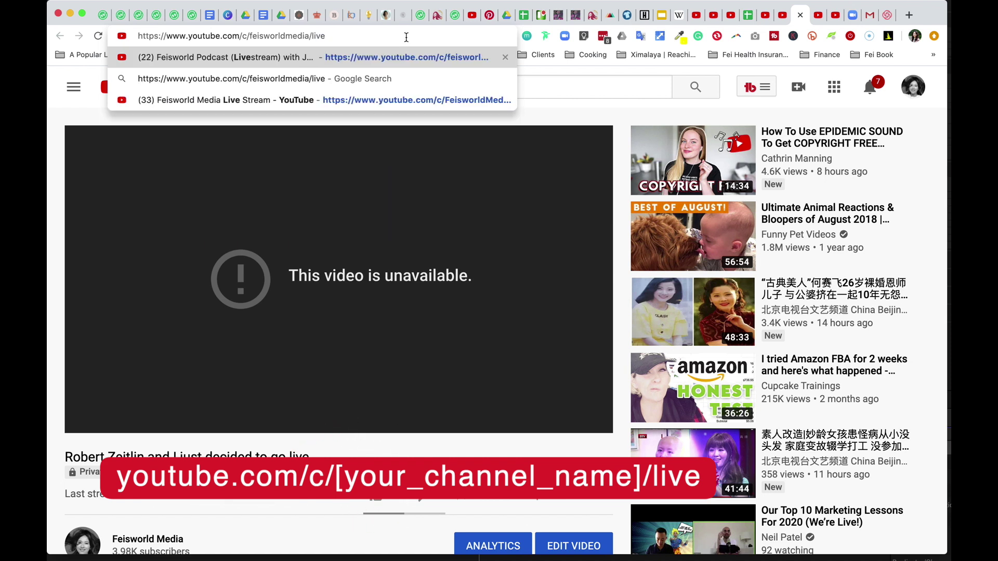
Load the channel's /live address, which shows the Feisworld Media channel page instead of a stream
key(Return)
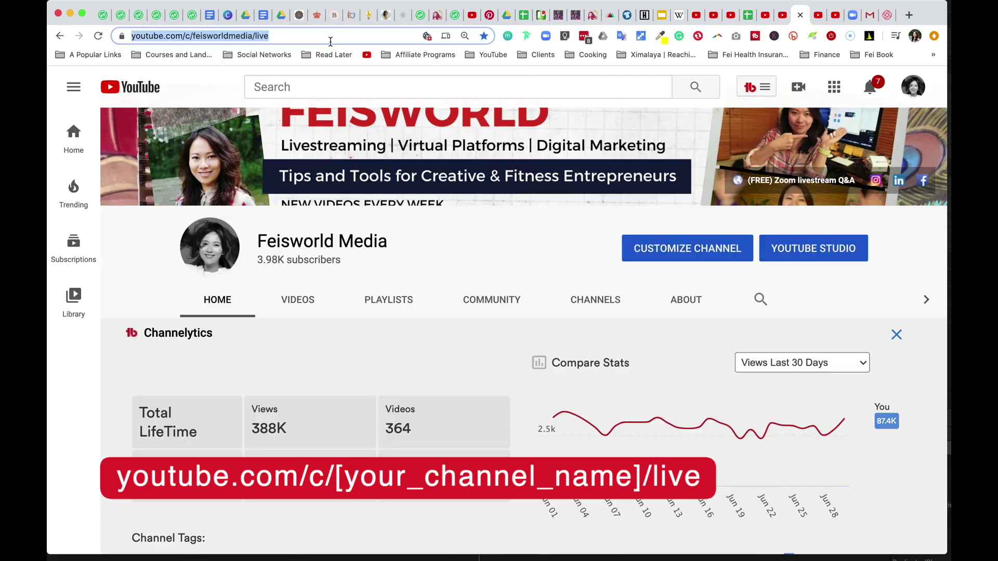
scroll(358, 204, down, 5)
scroll(359, 204, down, 1)
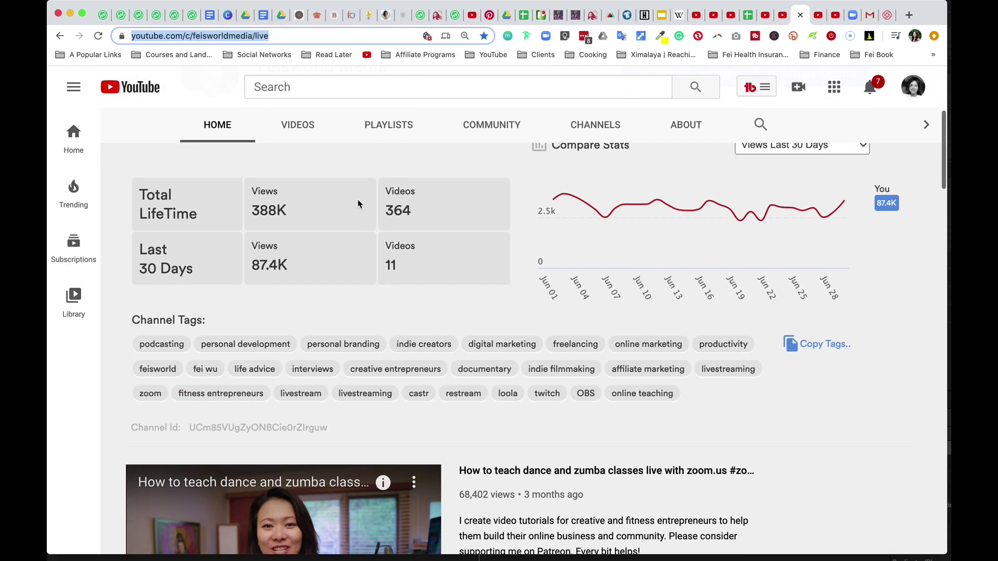
scroll(653, 356, up, 5)
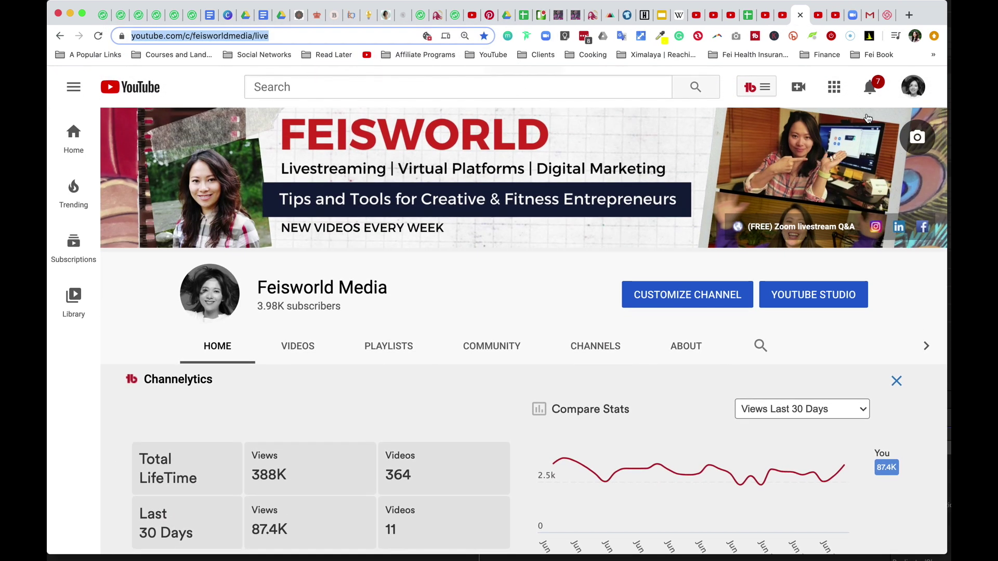
Open YouTube Studio's Videos list filtered to Live, showing the Jun 29, 2020 stream as Private
click(923, 89)
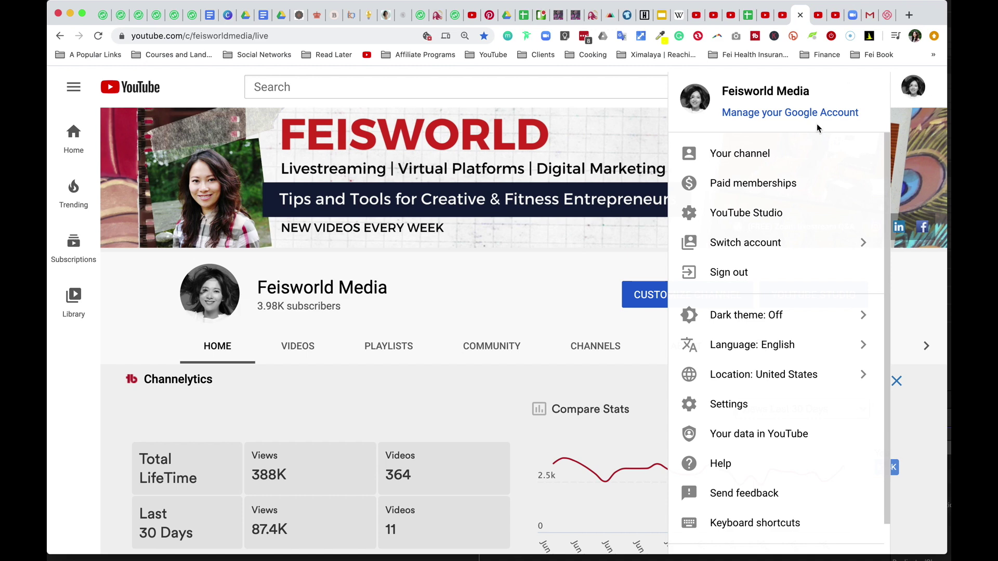
click(743, 212)
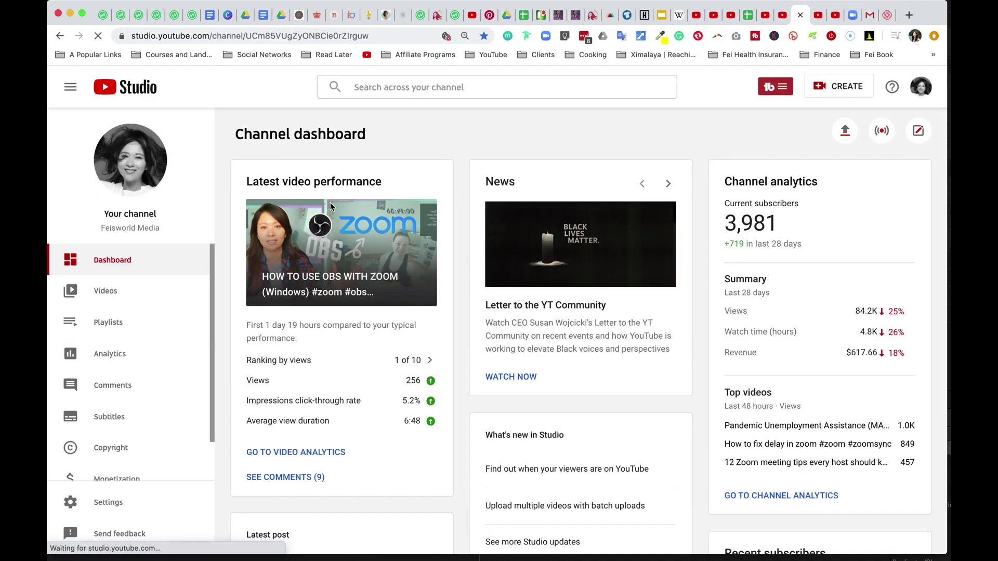
click(125, 294)
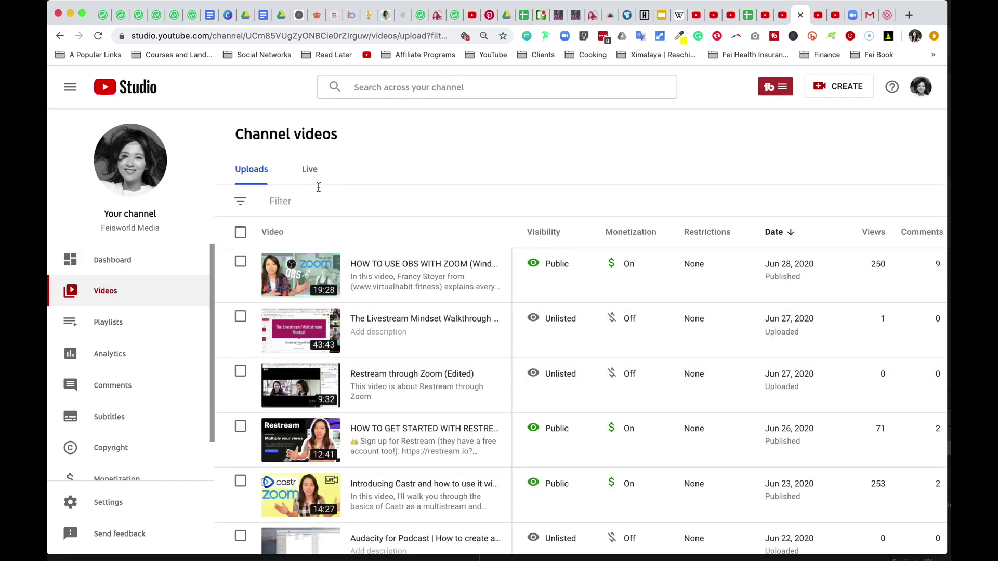
click(310, 173)
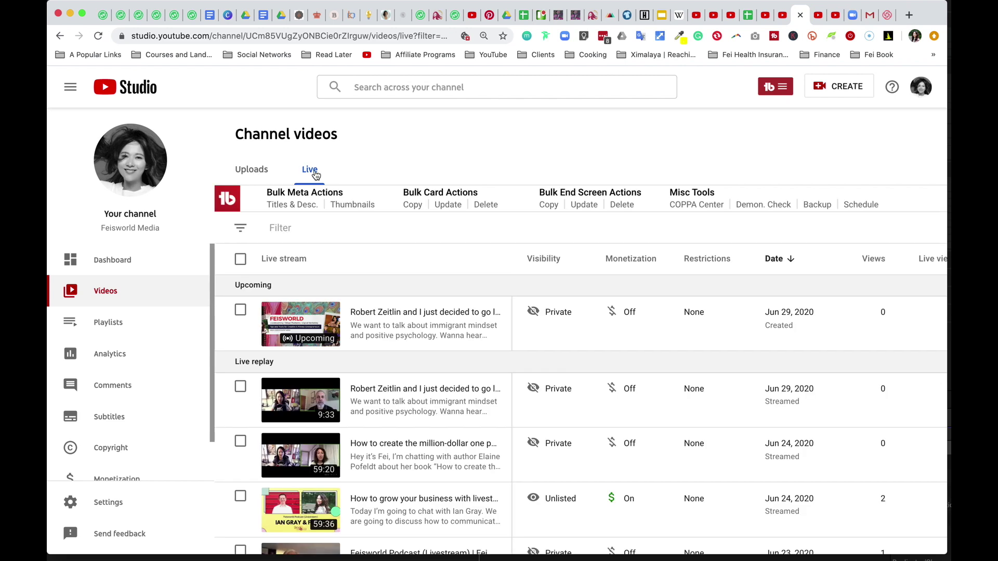
scroll(441, 447, down, 1)
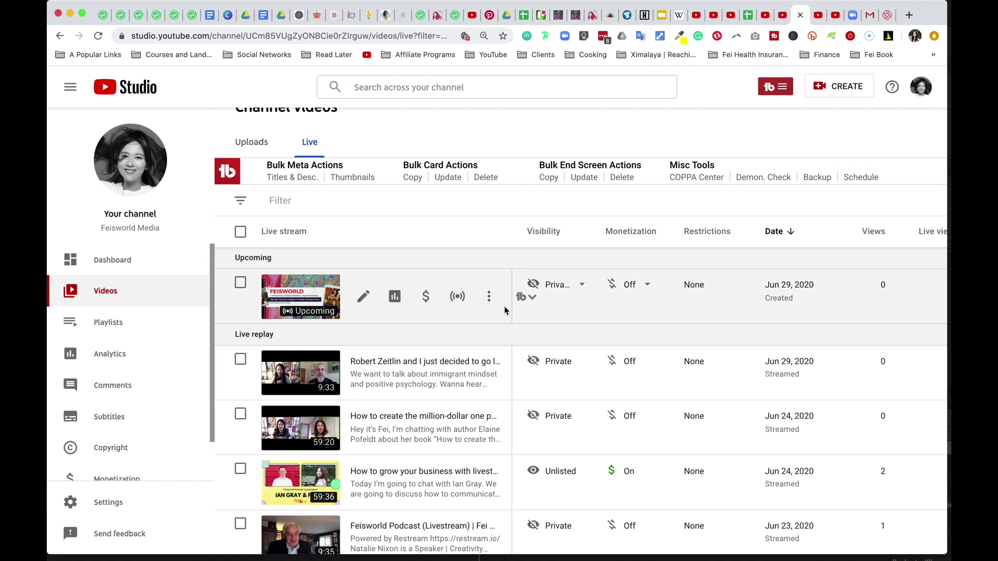
Change the upcoming stream's visibility from Private to Public and publish it
click(582, 285)
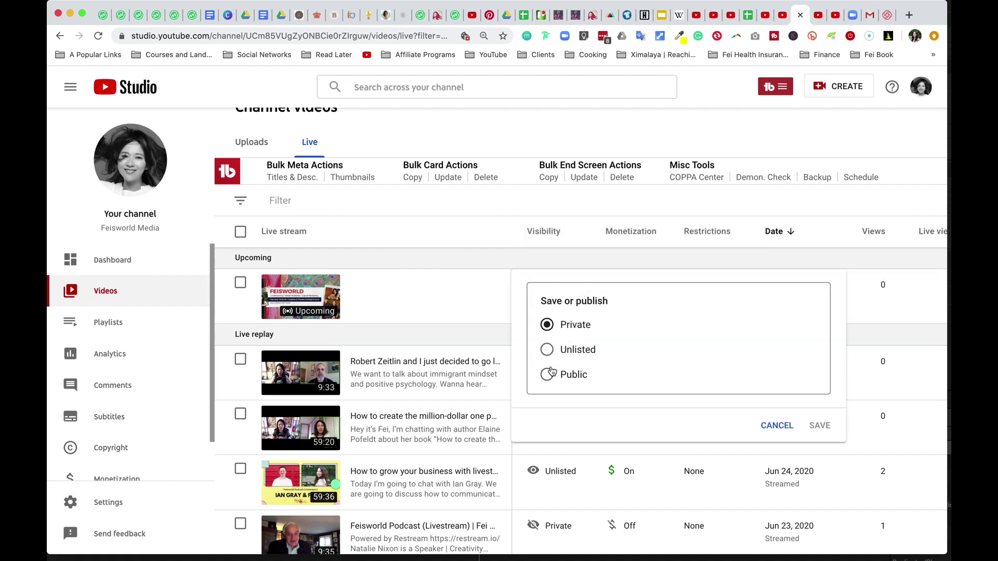
click(550, 373)
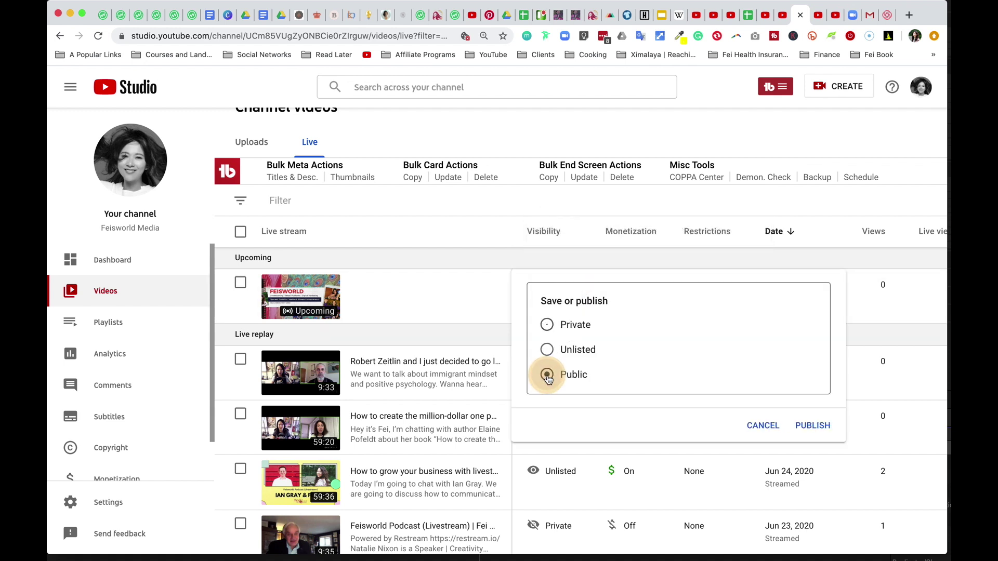
click(823, 428)
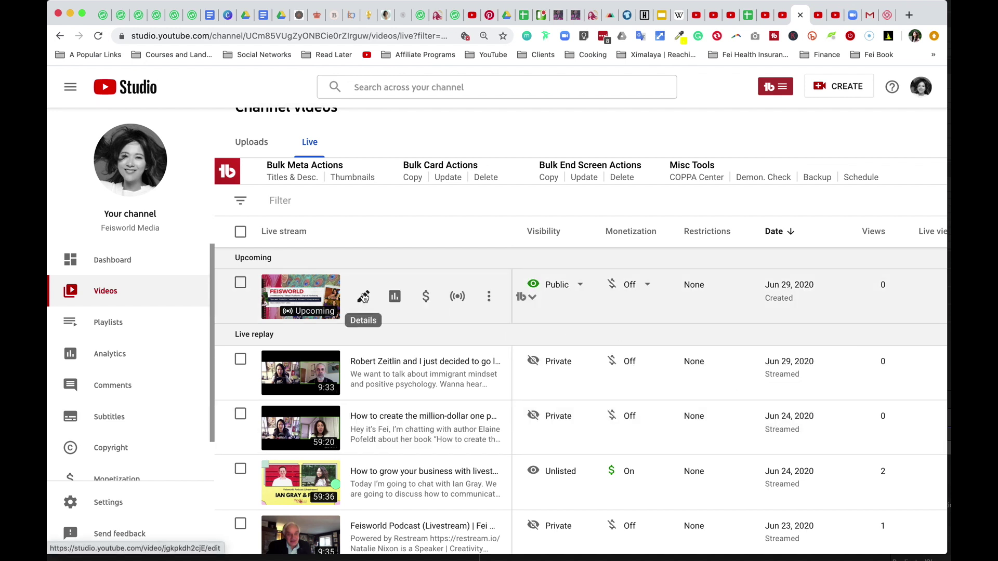
Retitle the stream 'Feisworld Goes Live', save, and return to the live videos list
click(363, 297)
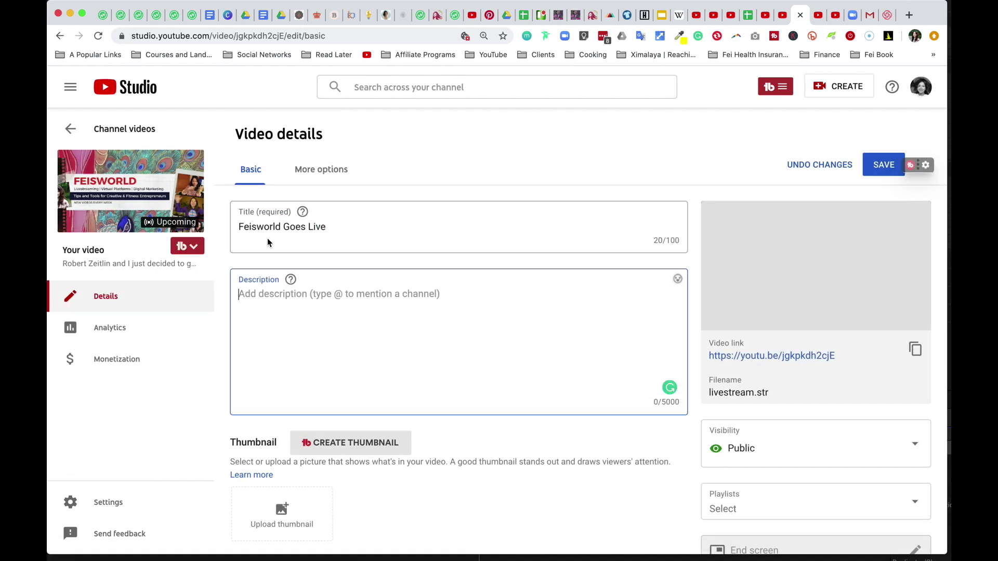
click(869, 171)
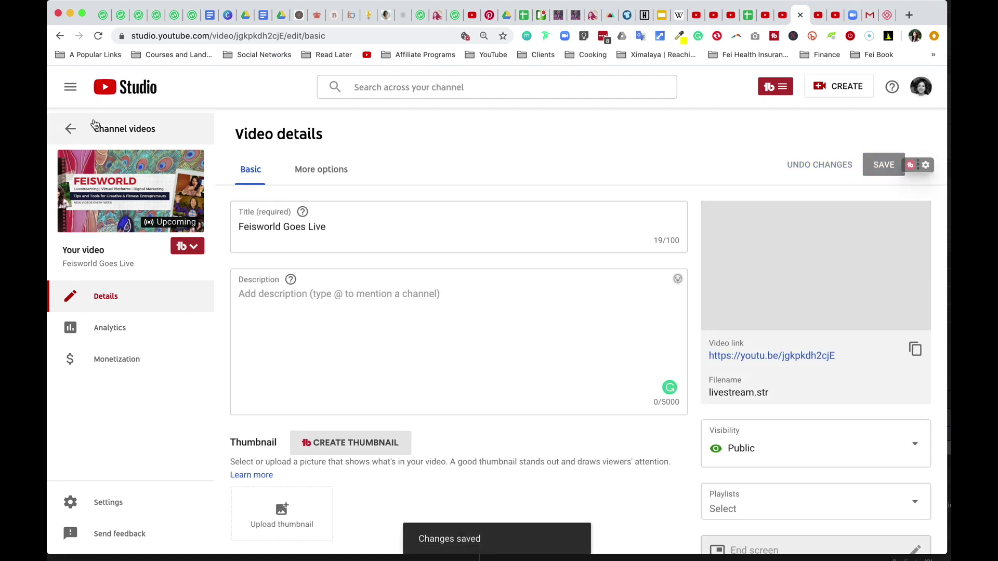
click(70, 128)
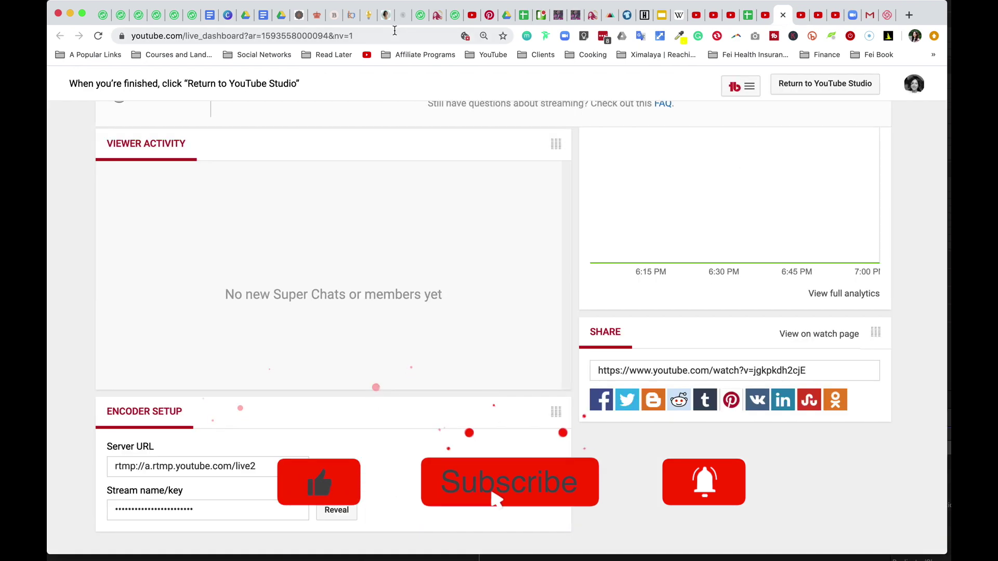
Paste and load youtube.com/c/feisworldmedia/live, now showing the Feisworld Goes Live stream with chat
click(390, 36)
text(https://www.youtube.com/c/feisworldmedia/live)
key(Return)
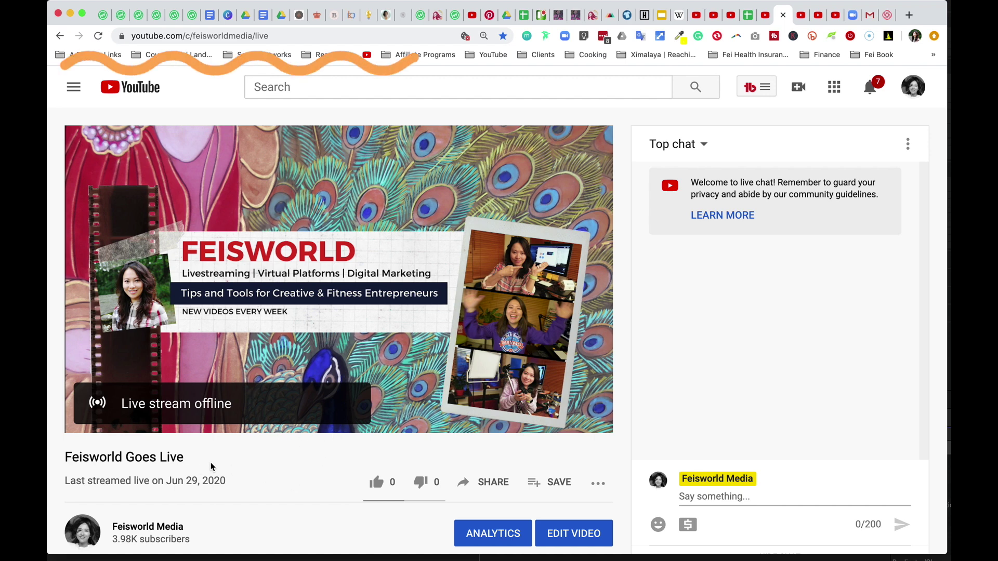
scroll(211, 467, down, 2)
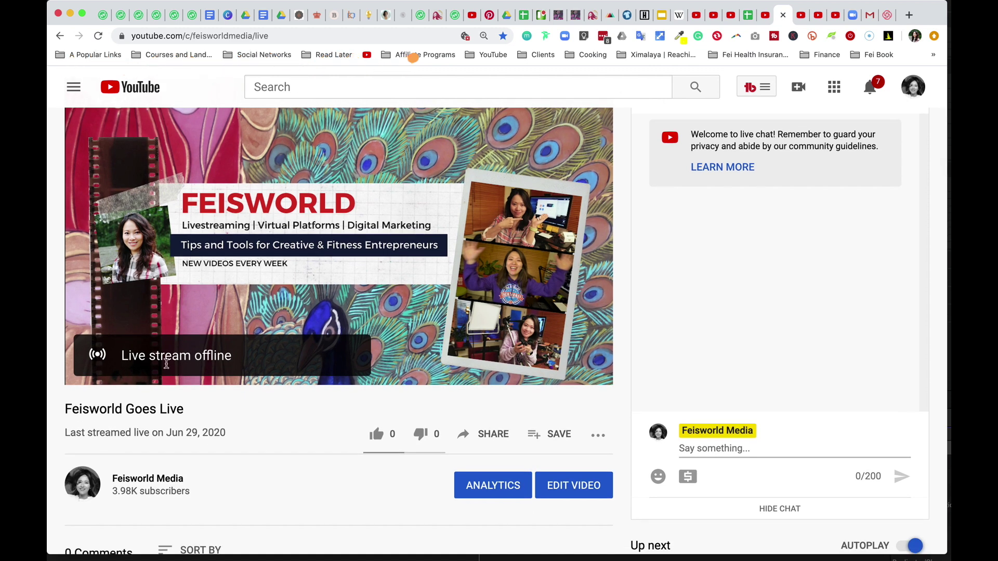